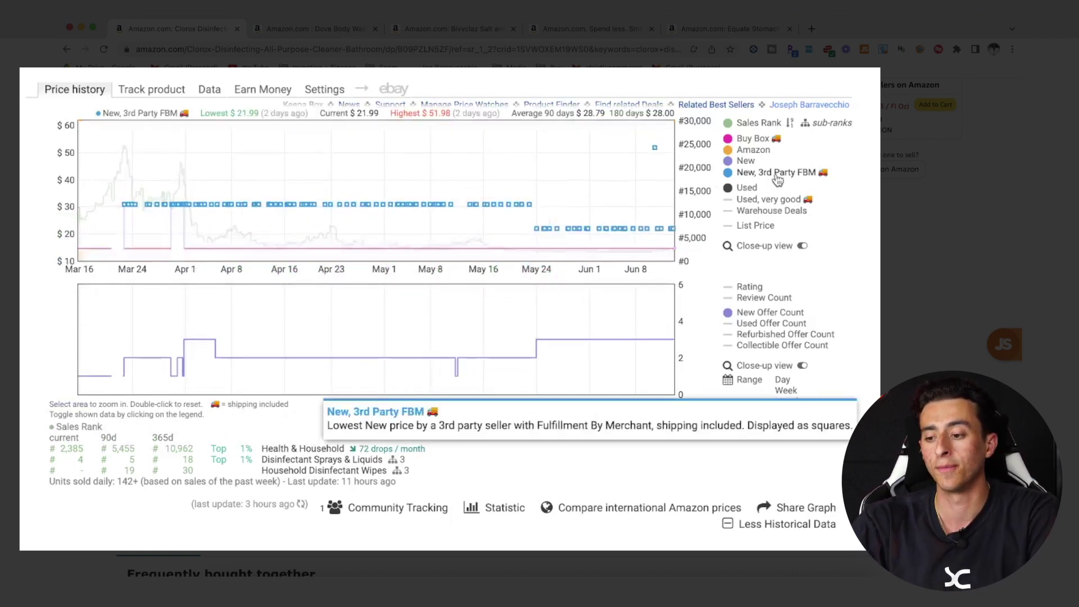
- Show the category sub-ranks, rating and review count on the Clorox price history charts, and hide the rating and review count again
{"action": "left_click", "coordinate": [826, 122]}
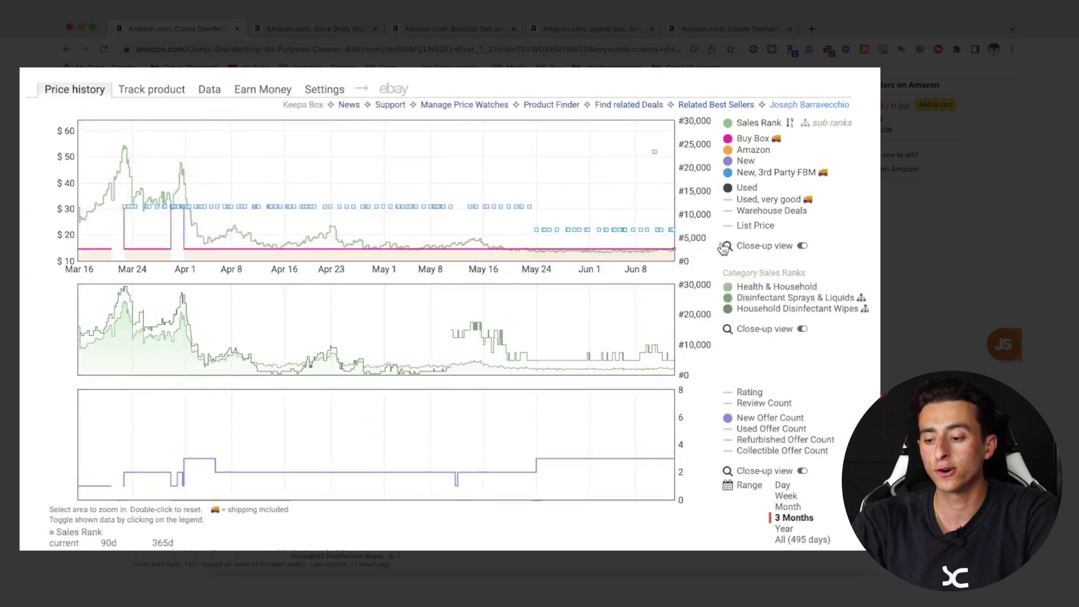
{"action": "left_click", "coordinate": [750, 393]}
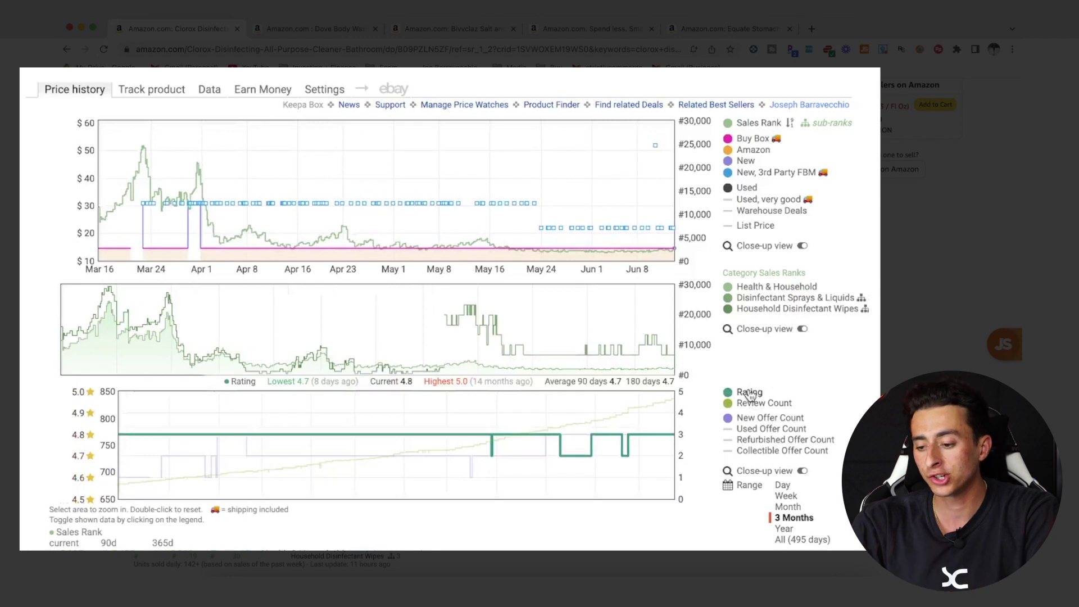
{"action": "left_click", "coordinate": [749, 394]}
{"action": "left_click", "coordinate": [762, 404]}
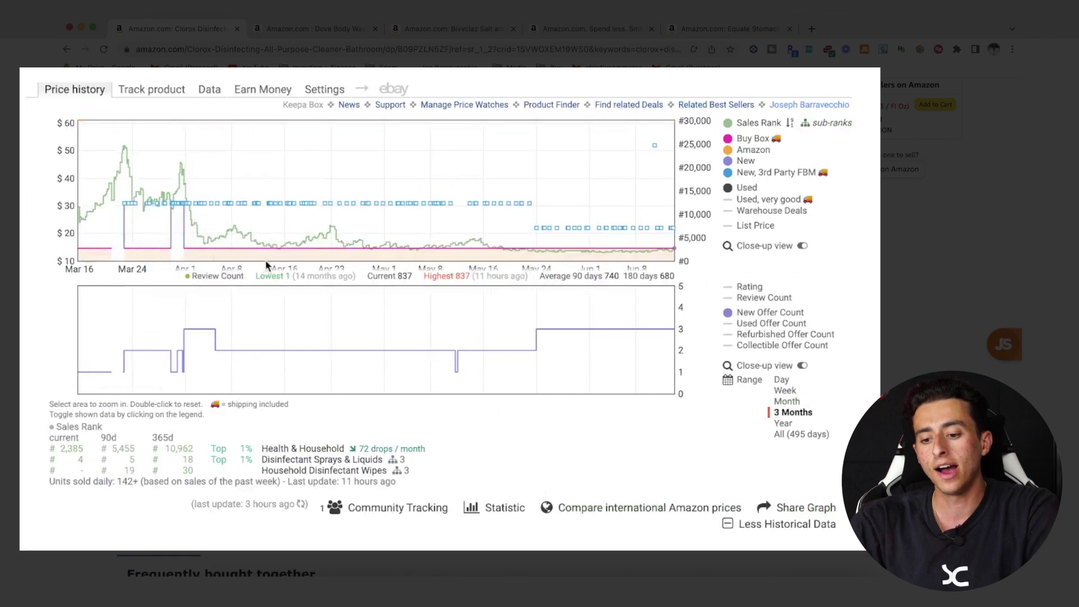
- Zoom the Clorox price history into the period from late April to June, and open the Buy Box statistics
{"action": "left_click_drag", "start_coordinate": [219, 185], "coordinate": [705, 225]}
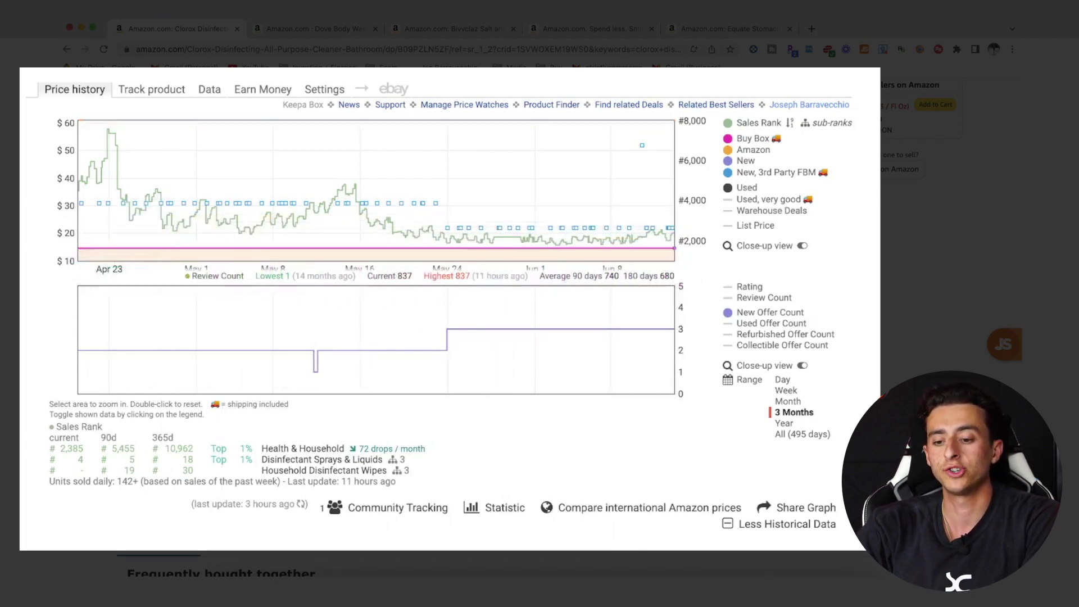
{"action": "left_click", "coordinate": [210, 91]}
{"action": "left_click", "coordinate": [249, 116]}
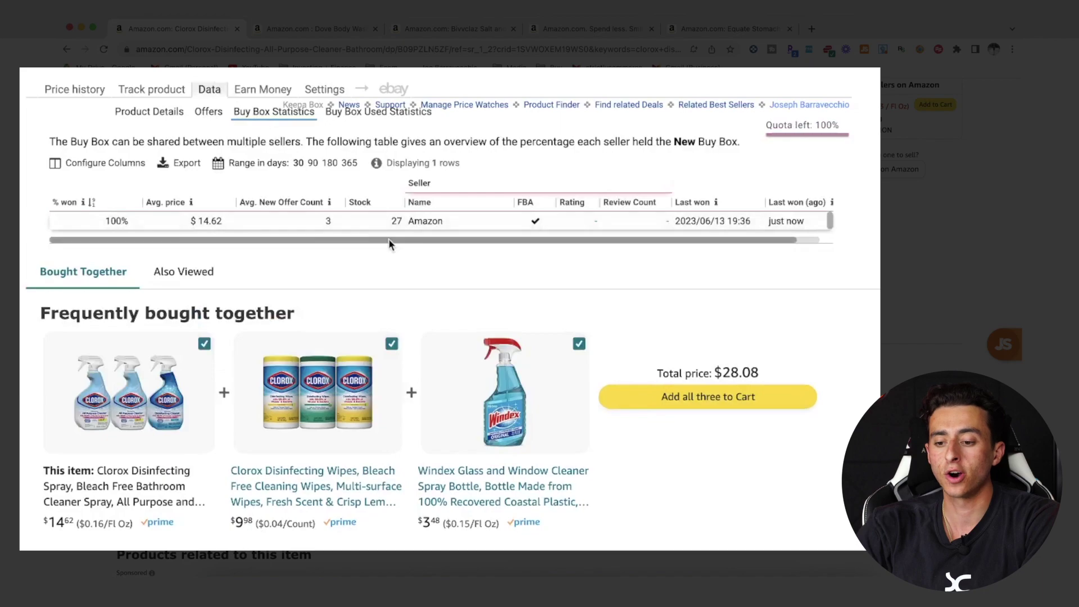
- Return from the Buy Box statistics to the Clorox listing's price history chart
{"action": "scroll", "coordinate": [221, 301], "scroll_direction": "up", "scroll_amount": 5}
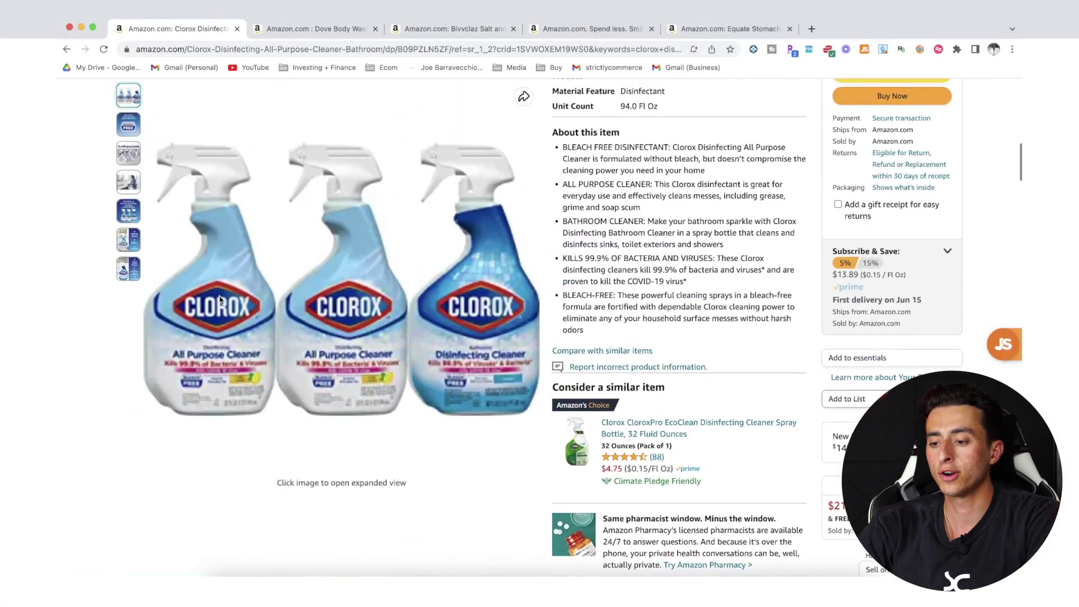
{"action": "scroll", "coordinate": [151, 253], "scroll_direction": "down", "scroll_amount": 5}
{"action": "left_click", "coordinate": [150, 257]}
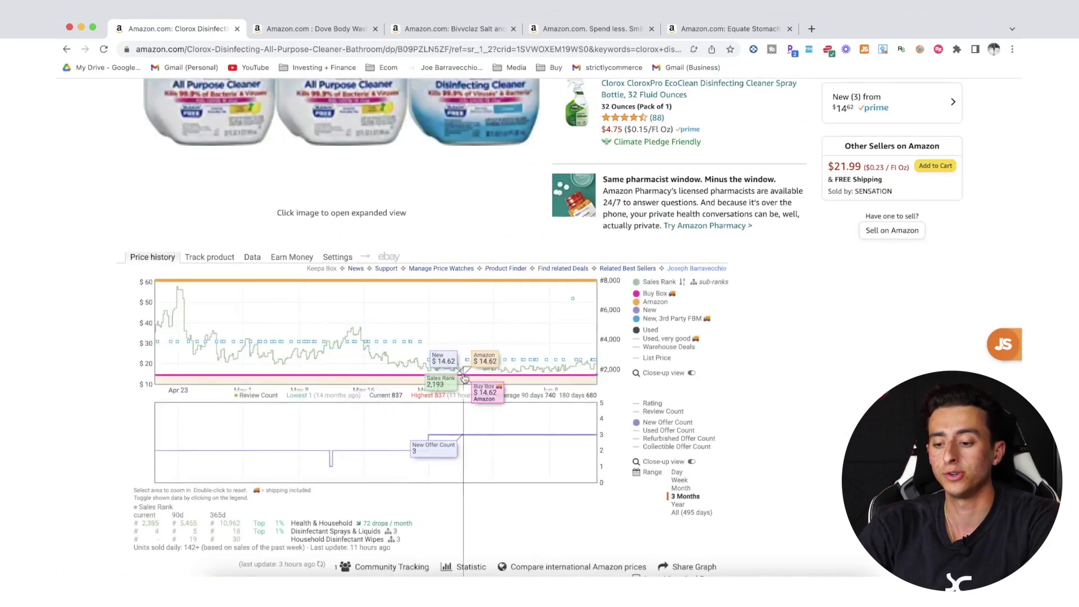
- Review the Clorox listing's sales rank, sell price and net profit figures alongside its price history
{"action": "scroll", "coordinate": [524, 376], "scroll_direction": "up", "scroll_amount": 5}
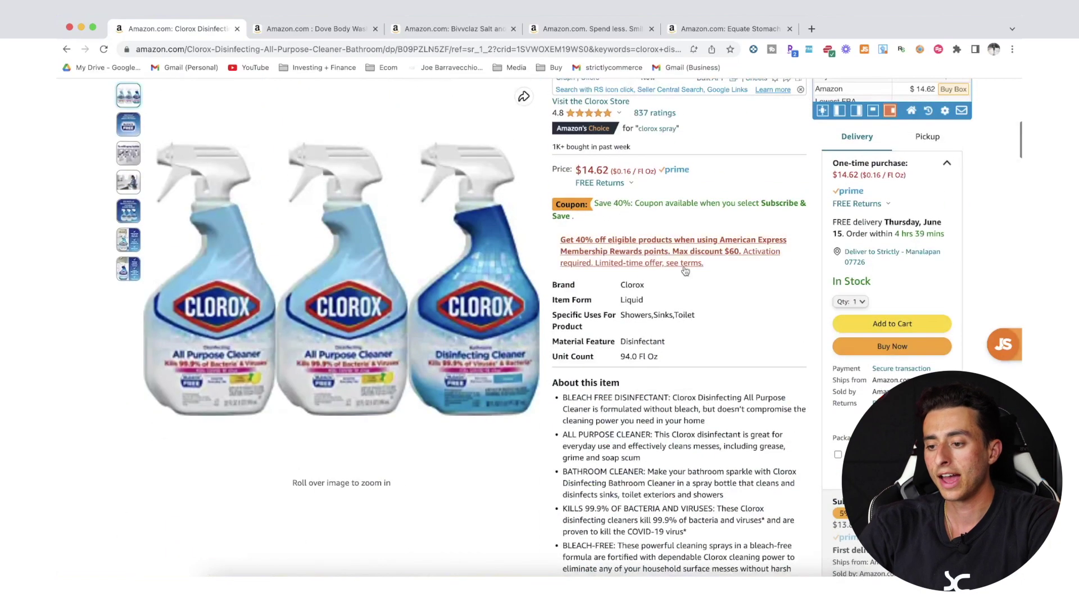
{"action": "scroll", "coordinate": [684, 272], "scroll_direction": "up", "scroll_amount": 5}
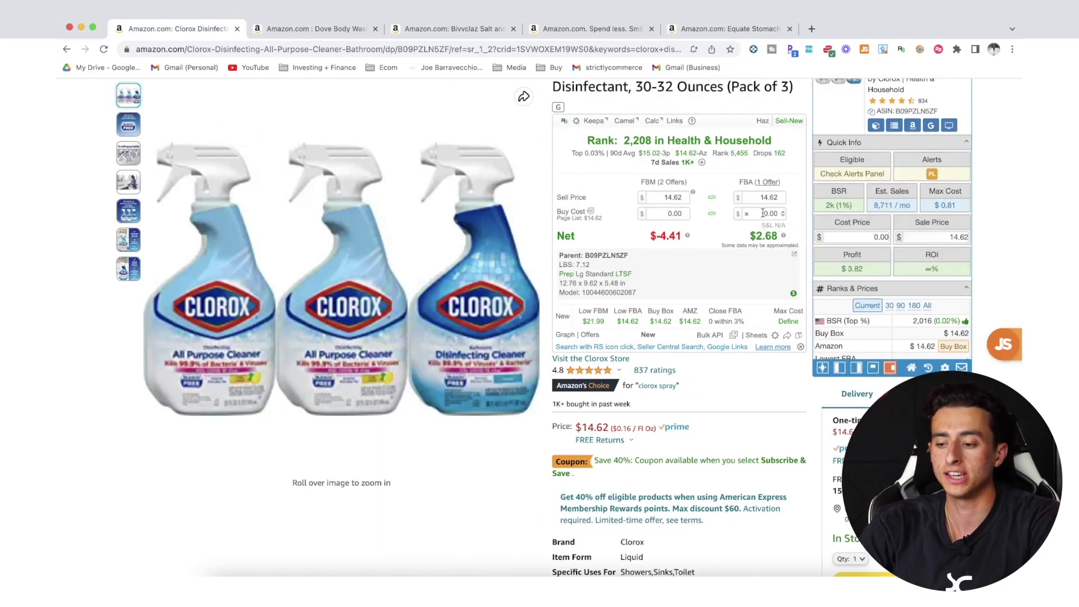
{"action": "scroll", "coordinate": [762, 213], "scroll_direction": "down", "scroll_amount": 15}
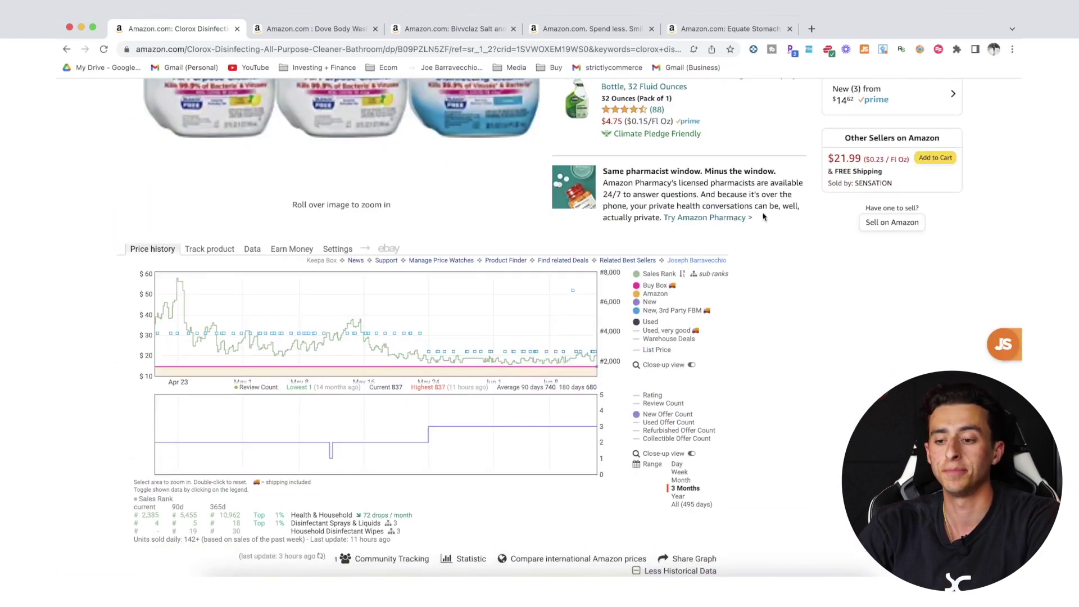
{"action": "scroll", "coordinate": [763, 216], "scroll_direction": "up", "scroll_amount": 10}
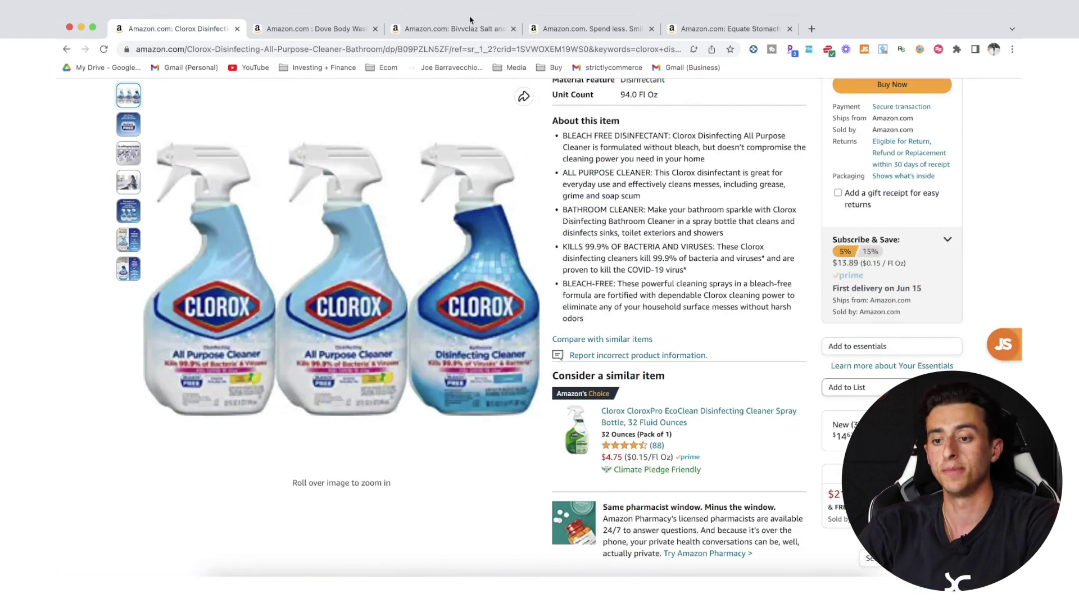
- Switch to the Dove Body Wash listing and examine its price history over a year and over 3 months
{"action": "left_click", "coordinate": [303, 33]}
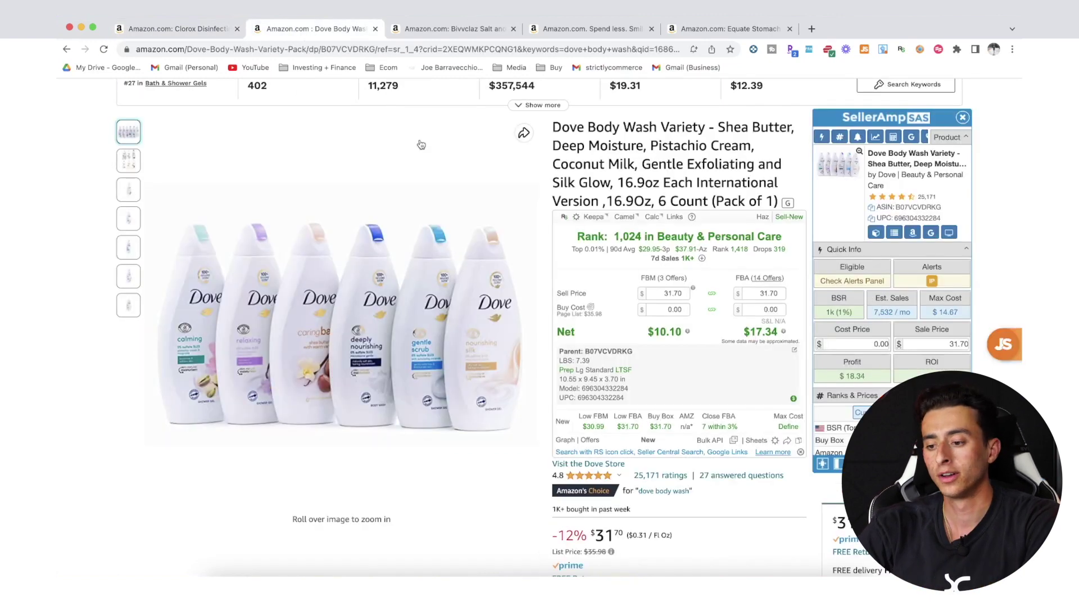
{"action": "scroll", "coordinate": [701, 202], "scroll_direction": "down", "scroll_amount": 2}
{"action": "scroll", "coordinate": [700, 201], "scroll_direction": "down", "scroll_amount": 20}
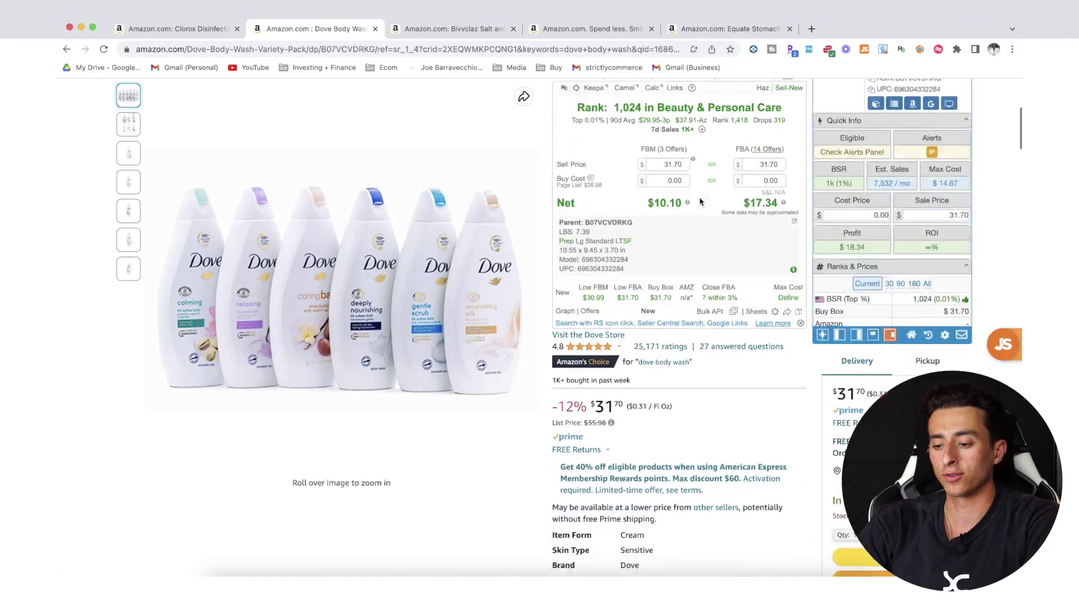
{"action": "scroll", "coordinate": [700, 200], "scroll_direction": "down", "scroll_amount": 3}
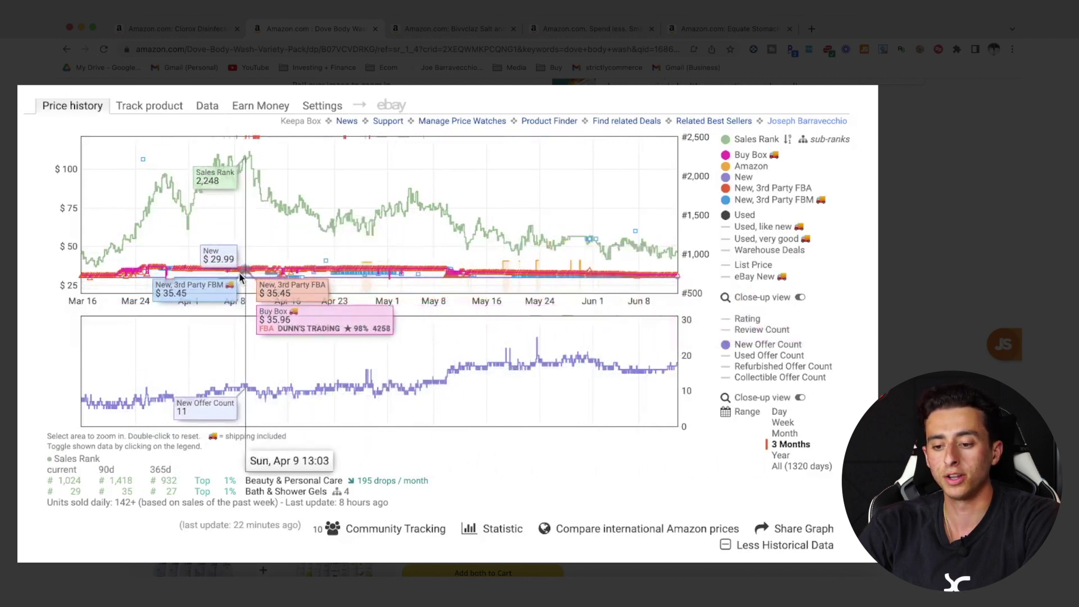
{"action": "left_click", "coordinate": [787, 456]}
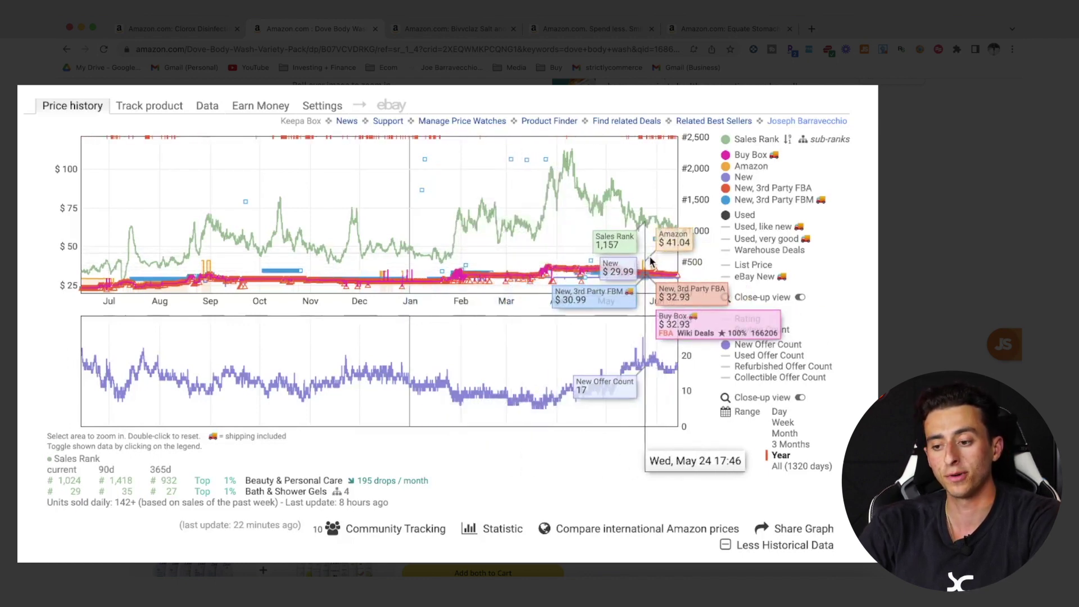
{"action": "left_click", "coordinate": [793, 445]}
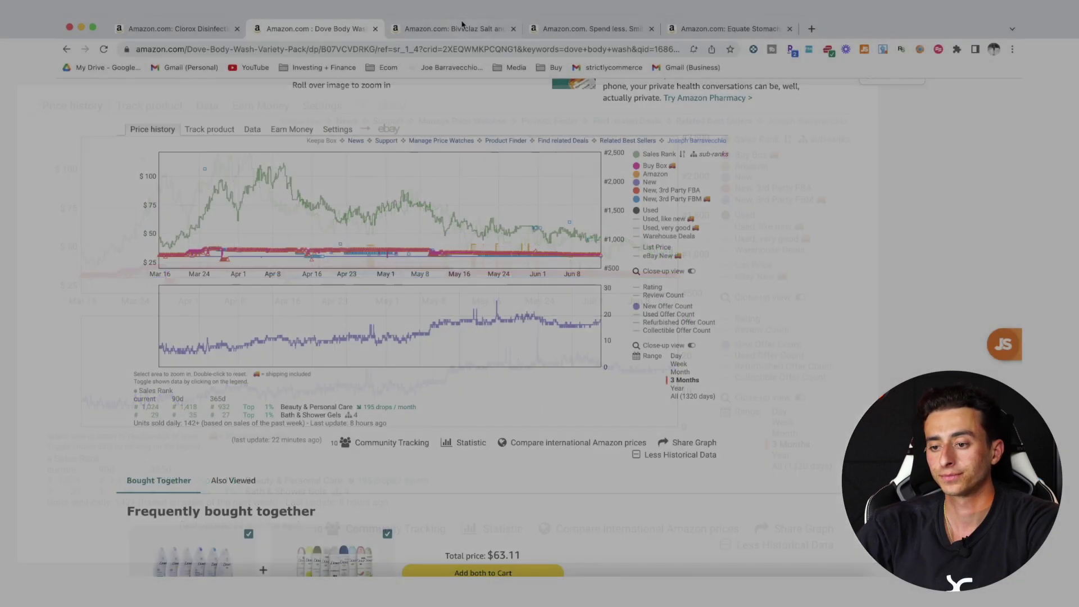
- Switch to the Bivvclaz salt and pepper shaker listing and examine its price history over the full 676-day range
{"action": "left_click", "coordinate": [459, 30]}
{"action": "scroll", "coordinate": [510, 235], "scroll_direction": "down", "scroll_amount": 10}
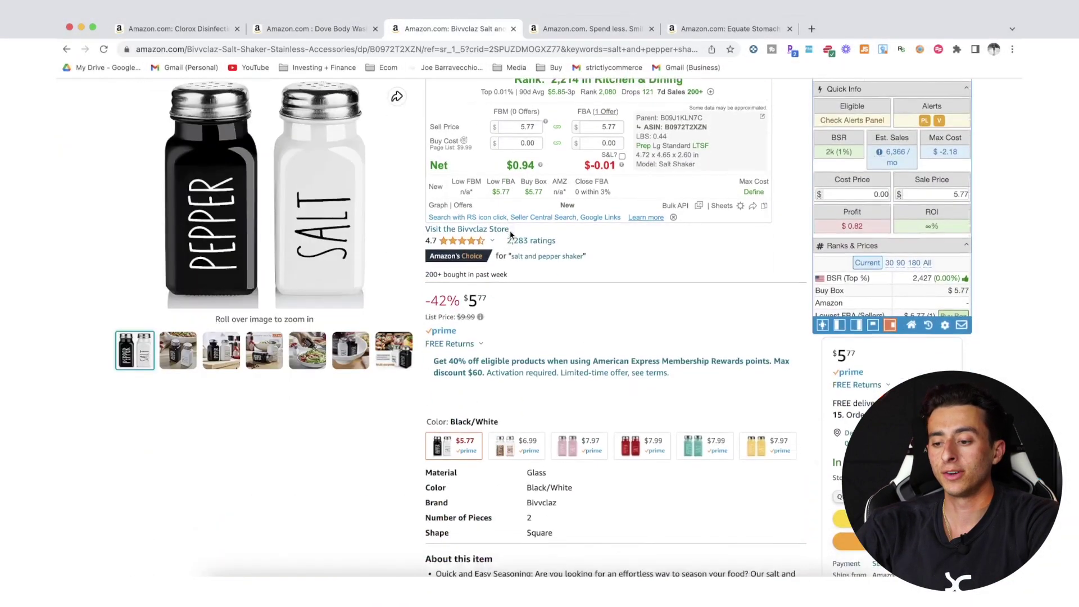
{"action": "scroll", "coordinate": [510, 235], "scroll_direction": "down", "scroll_amount": 10}
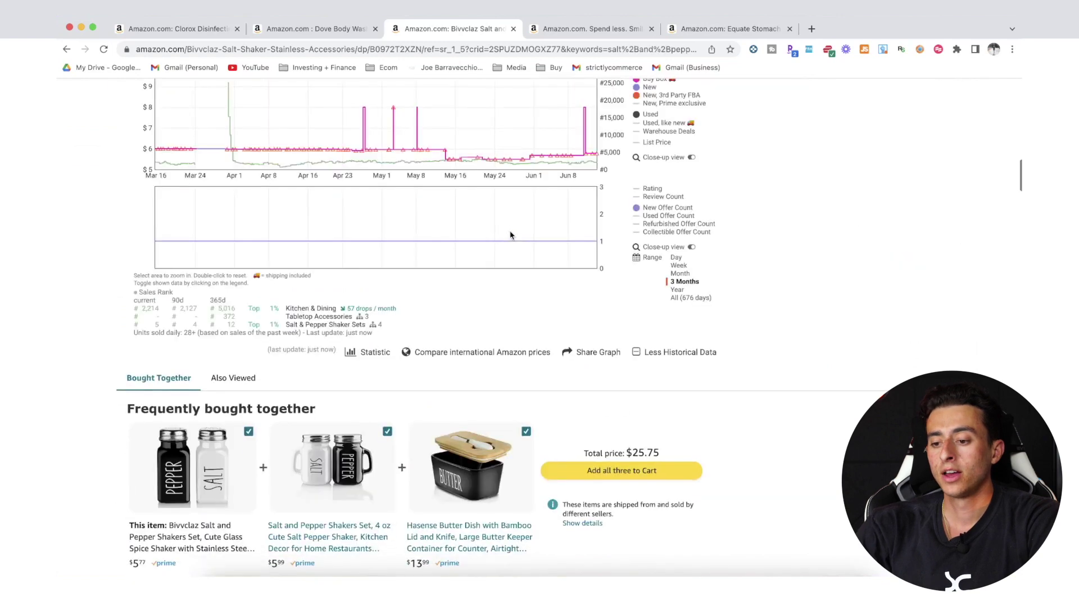
{"action": "scroll", "coordinate": [510, 235], "scroll_direction": "up", "scroll_amount": 1}
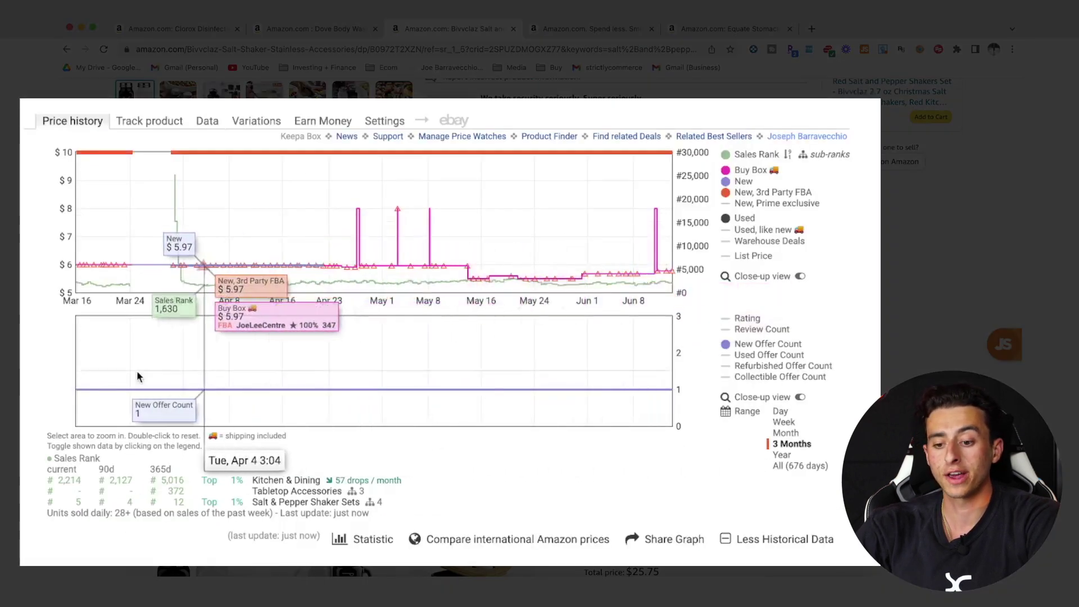
{"action": "left_click", "coordinate": [793, 466]}
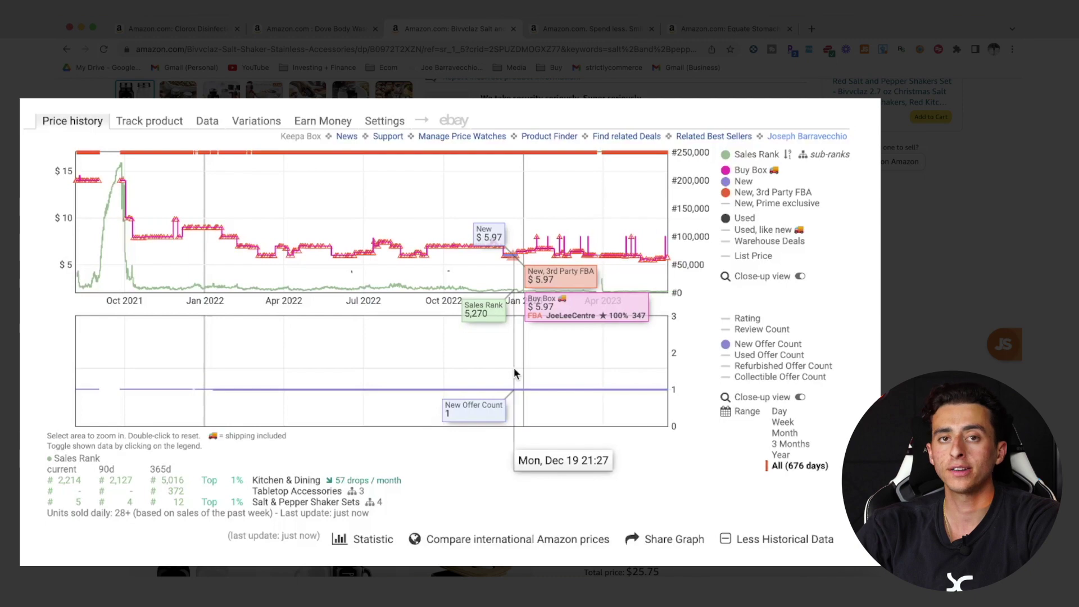
{"action": "scroll", "coordinate": [514, 367], "scroll_direction": "up", "scroll_amount": 5}
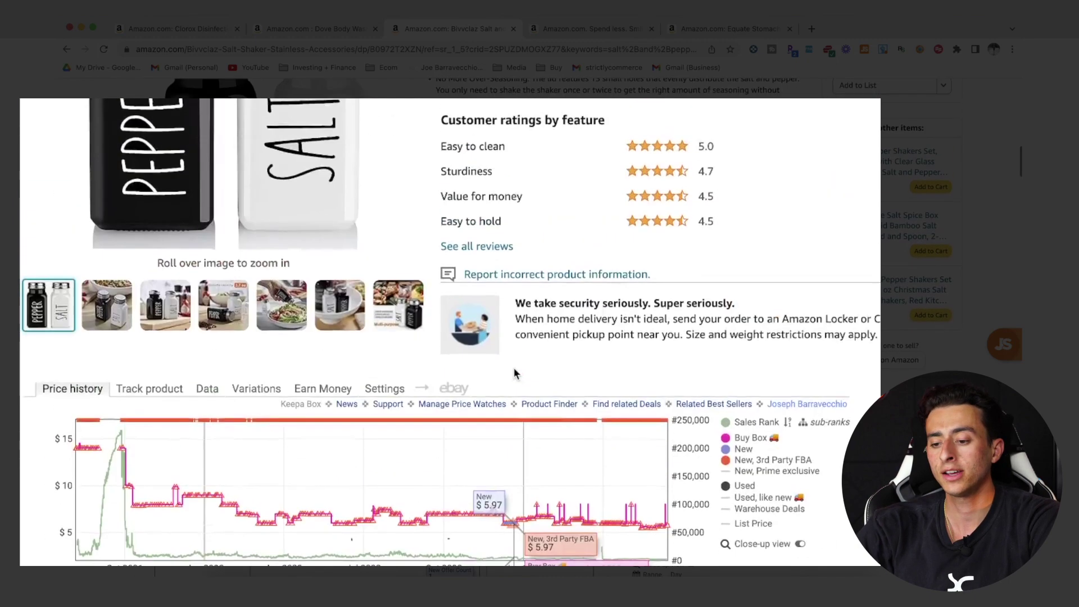
{"action": "scroll", "coordinate": [513, 366], "scroll_direction": "down", "scroll_amount": 3}
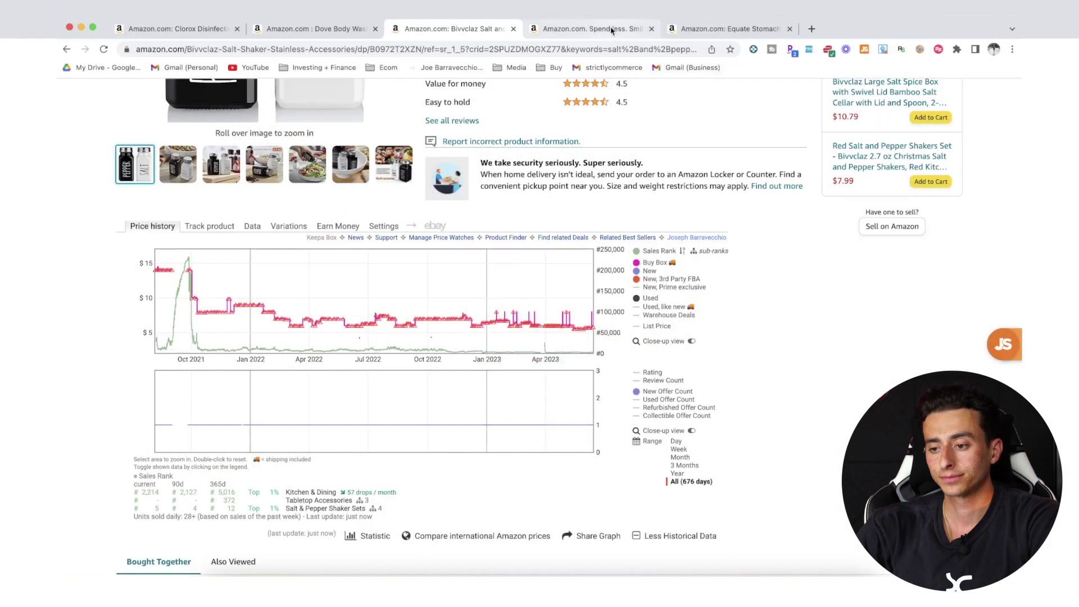
- Close the "Spend less" Amazon page and examine the Equate Stomach Relief listing's all-time price history and seller profit figures
{"action": "left_click", "coordinate": [612, 31]}
{"action": "key", "text": "super+w"}
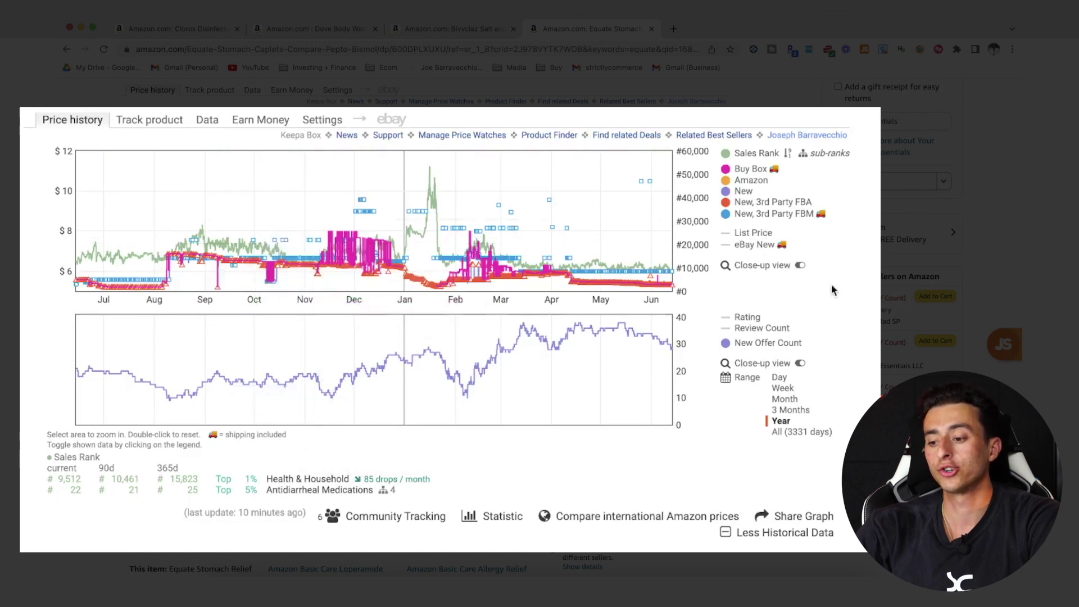
{"action": "left_click", "coordinate": [802, 433]}
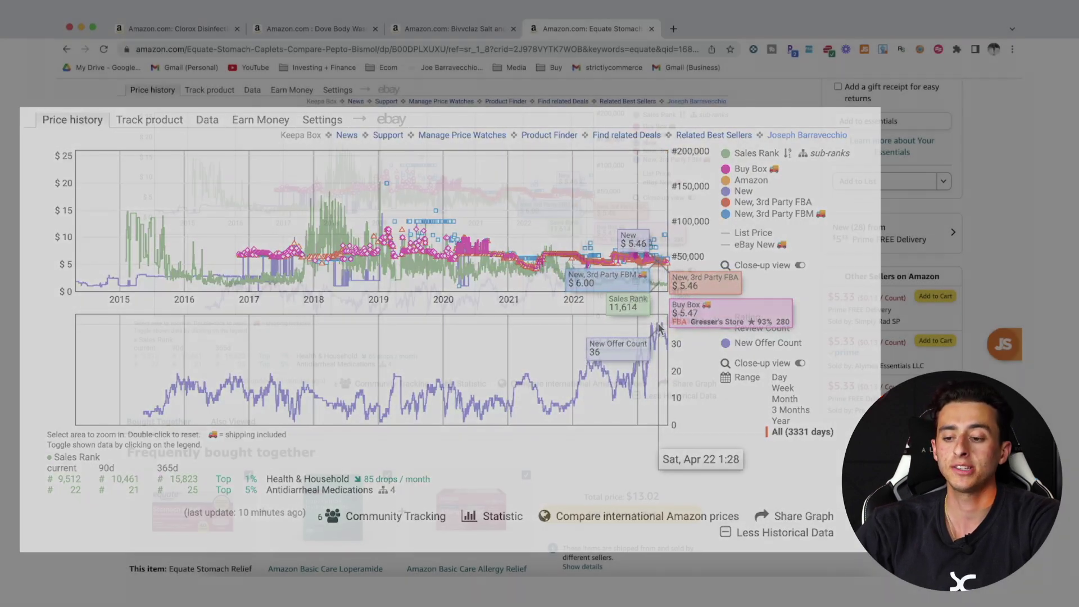
{"action": "scroll", "coordinate": [586, 244], "scroll_direction": "up", "scroll_amount": 15}
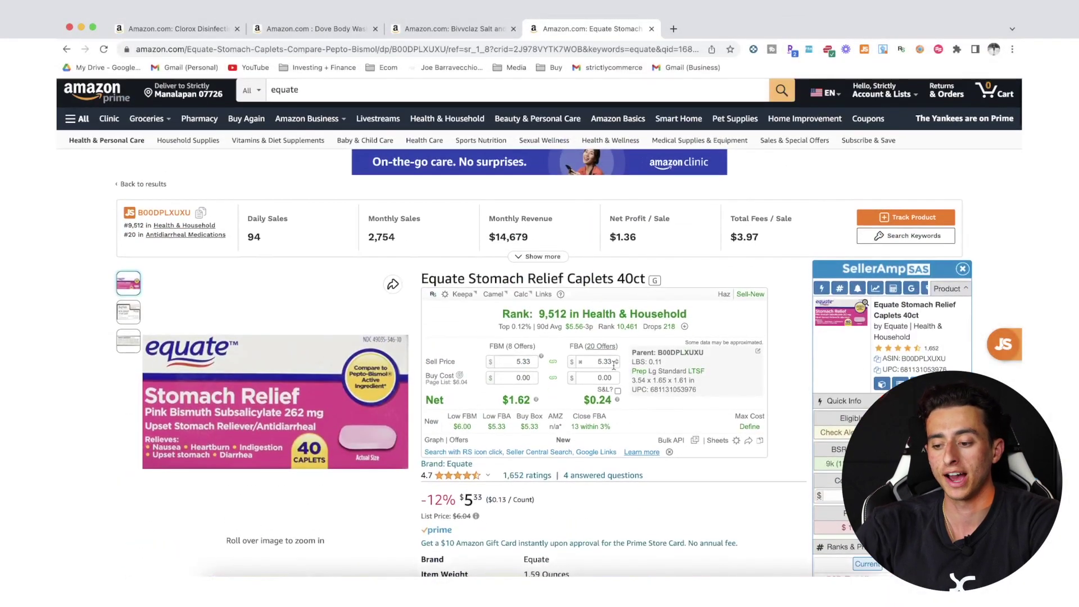
{"action": "scroll", "coordinate": [618, 394], "scroll_direction": "down", "scroll_amount": 15}
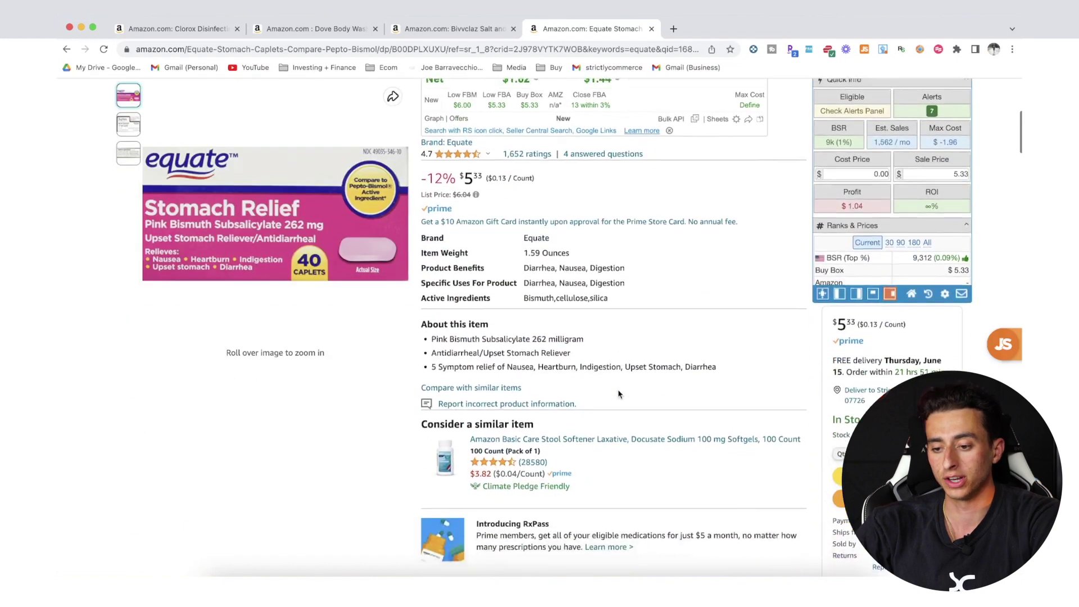